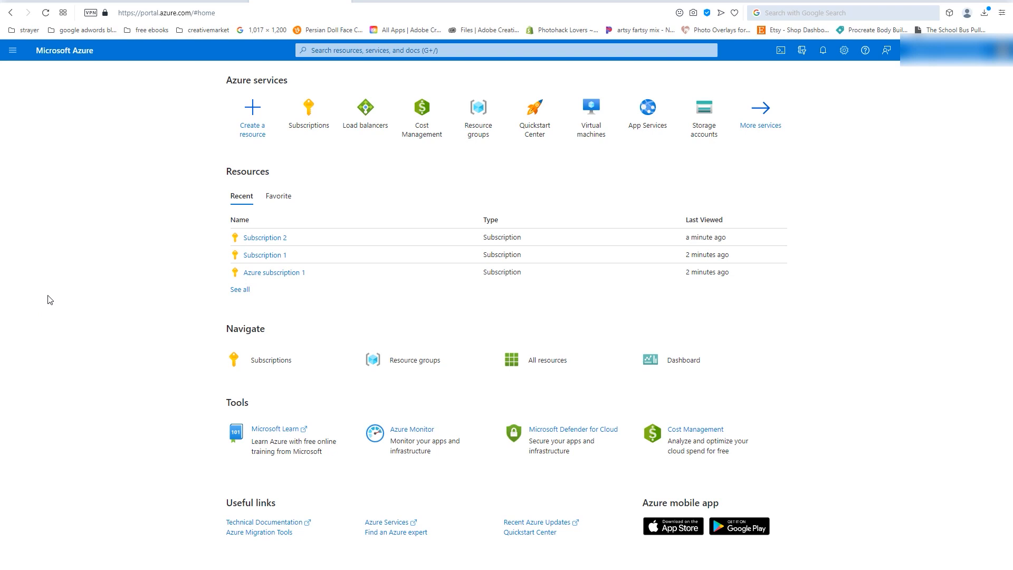
Step: Check the subscriptions list, and start creating an Ubuntu Server 22.04 LTS virtual machine from the Compute resource category
click(310, 114)
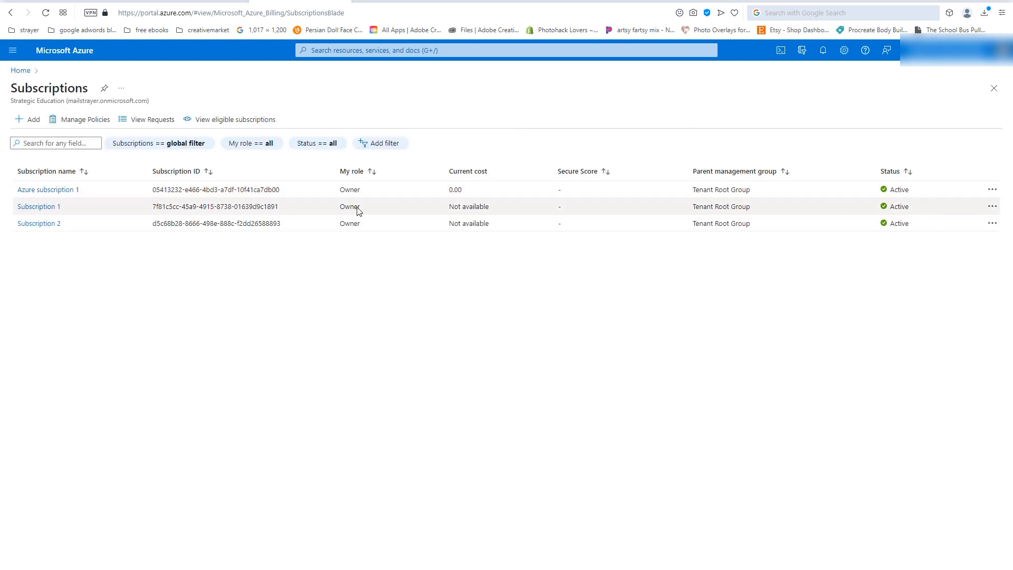
click(45, 51)
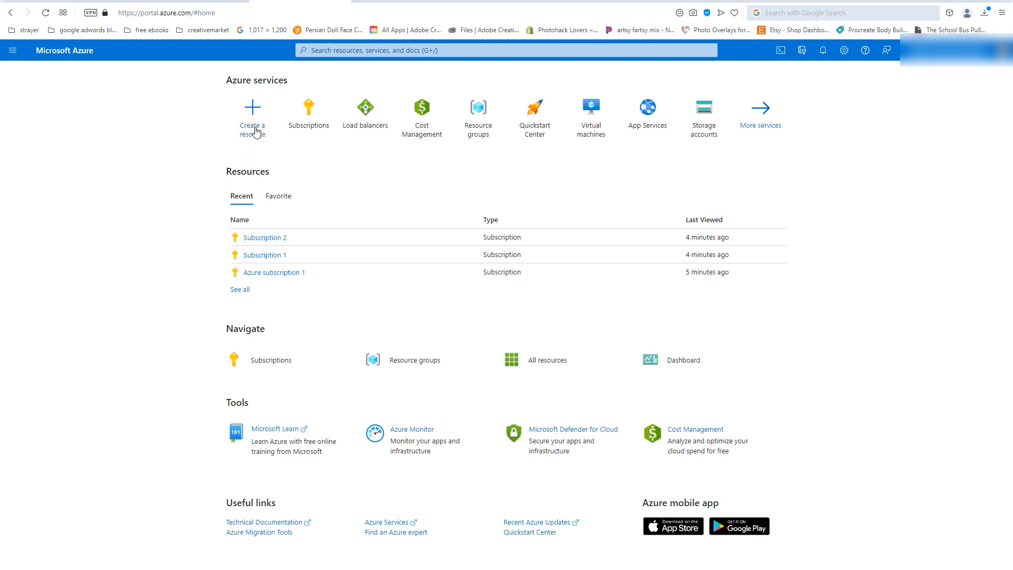
click(255, 109)
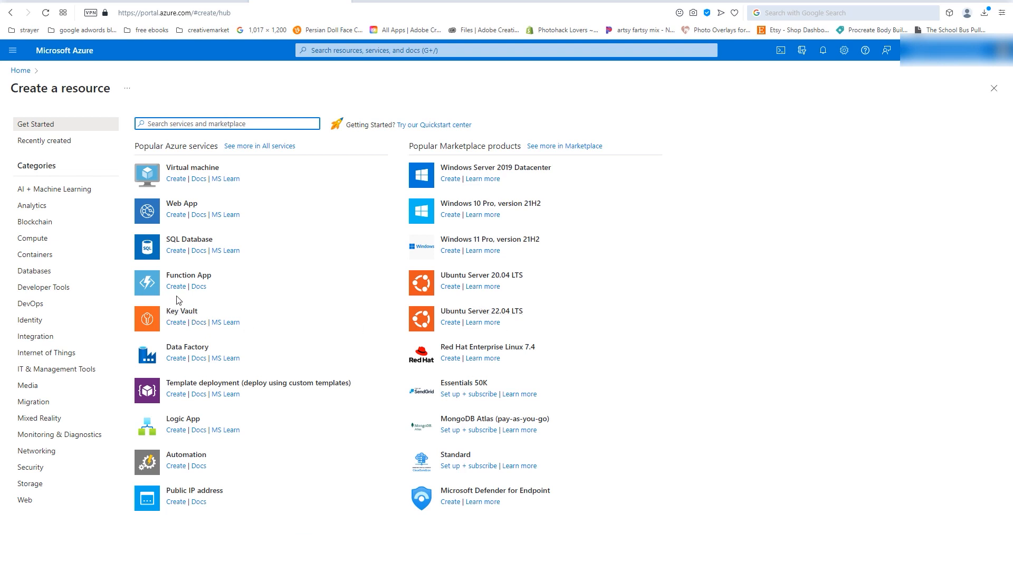
click(19, 237)
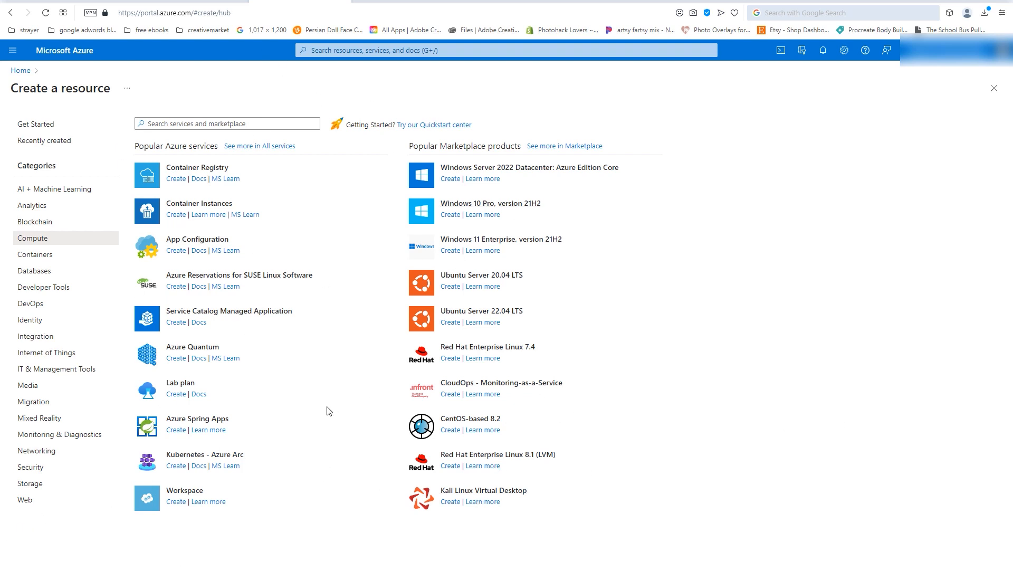
click(450, 322)
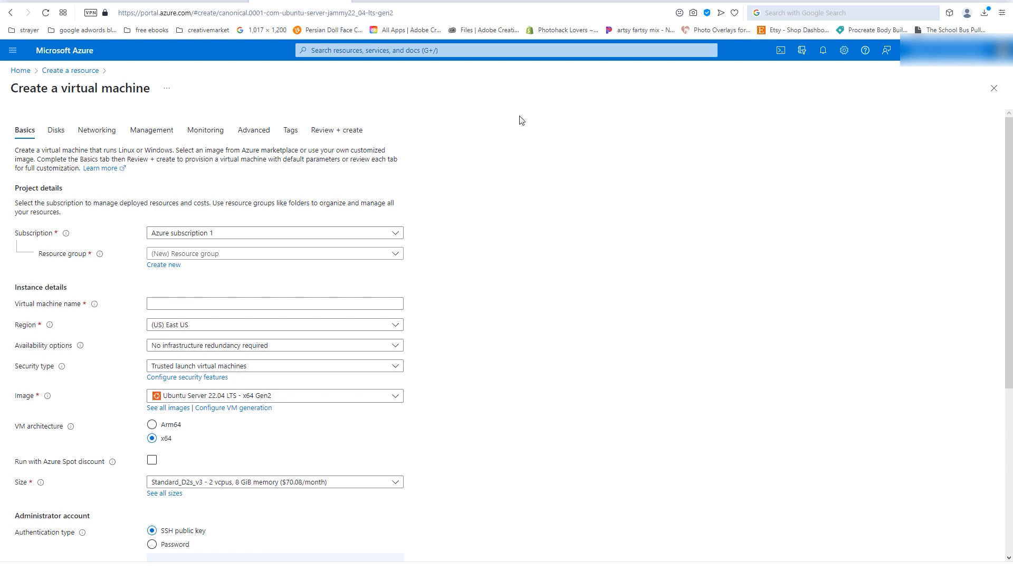
Step: Create a new resource group named Heavenly_virtualserver for the virtual machine
click(159, 266)
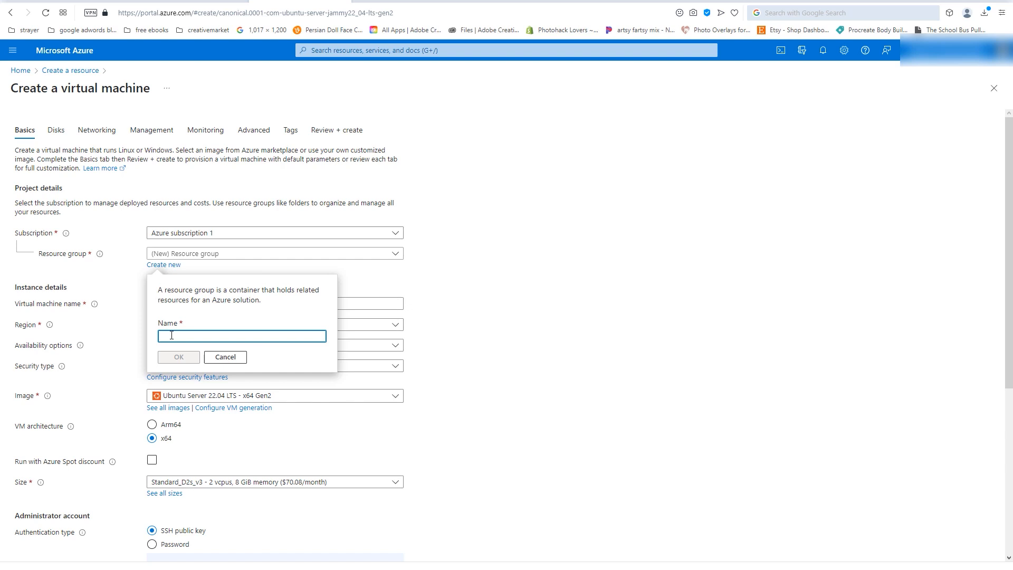
text(Heave)
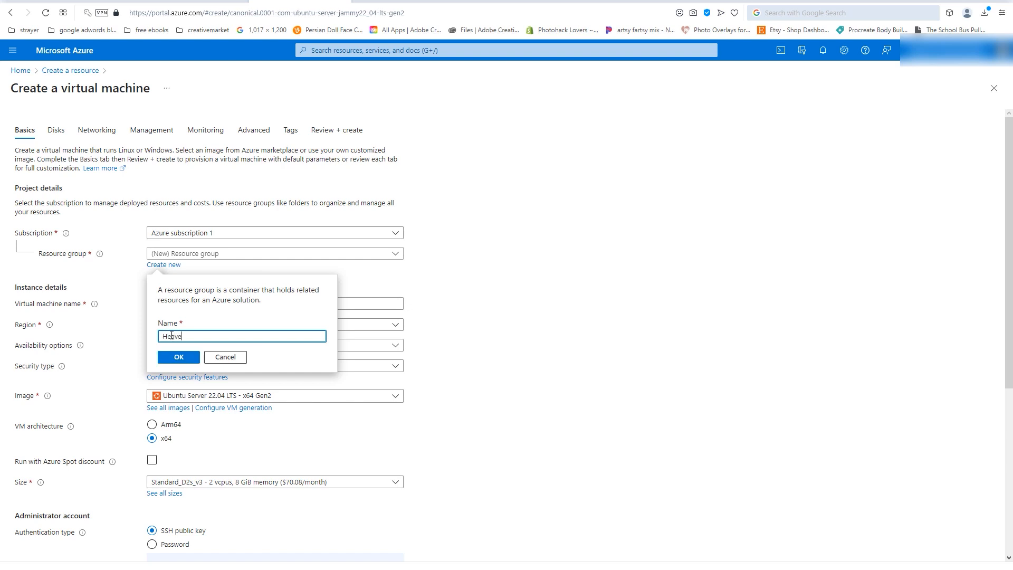
text(nly)
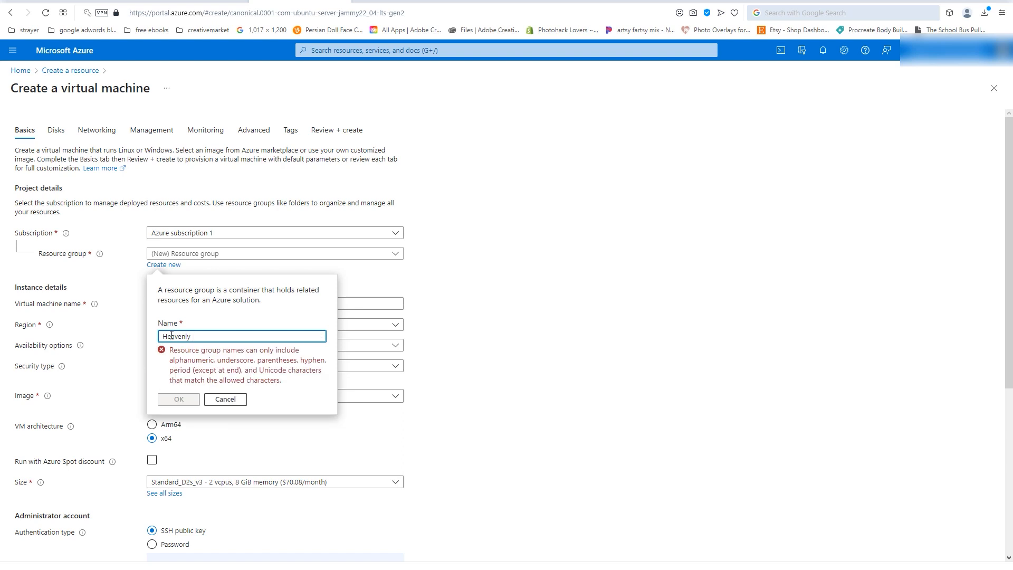
key(BackSpace)
text(_v)
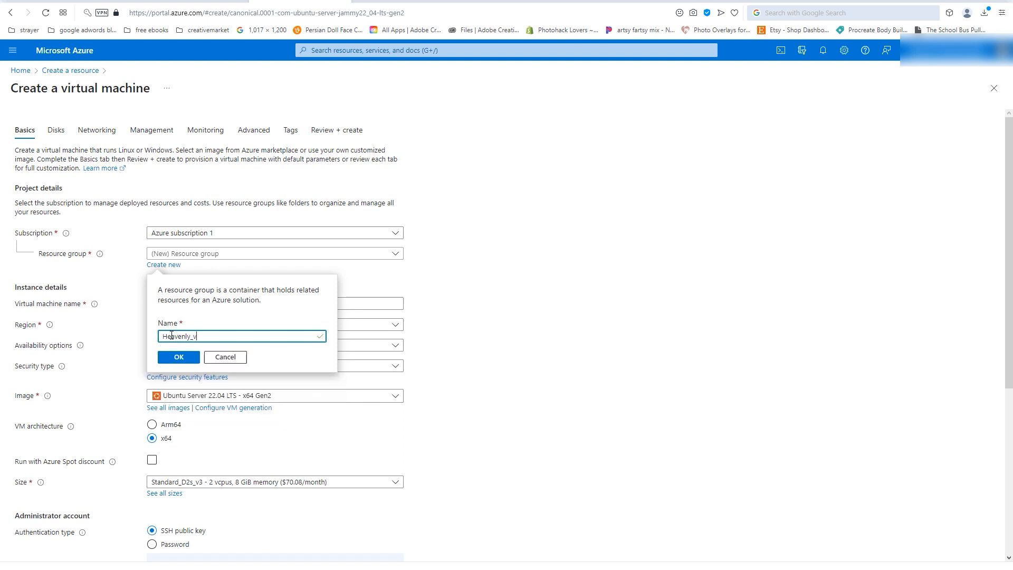
text(irtualserver)
click(170, 357)
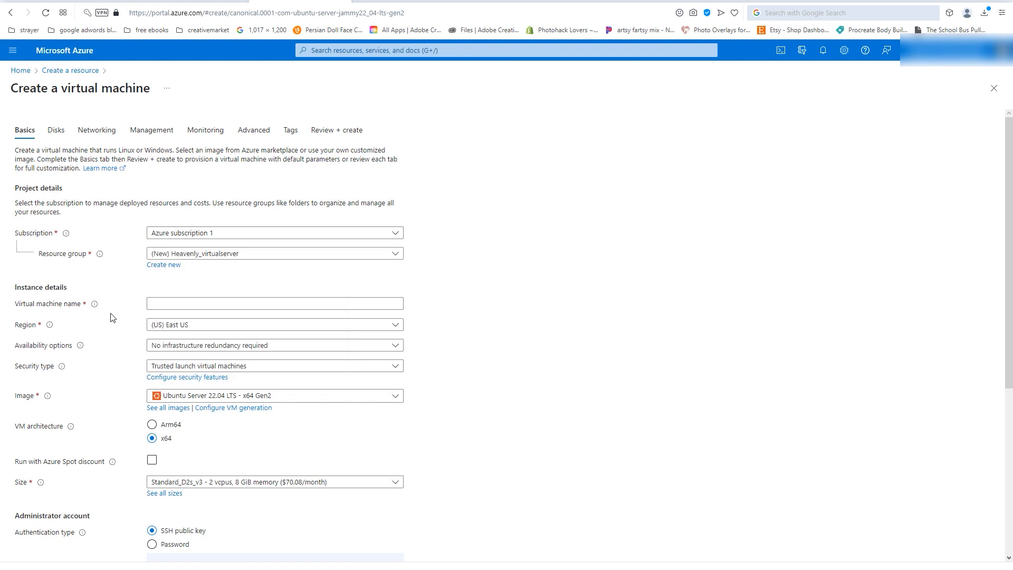
Step: Name the virtual machine TestVM and choose No infrastructure redundancy required as its availability option
click(172, 302)
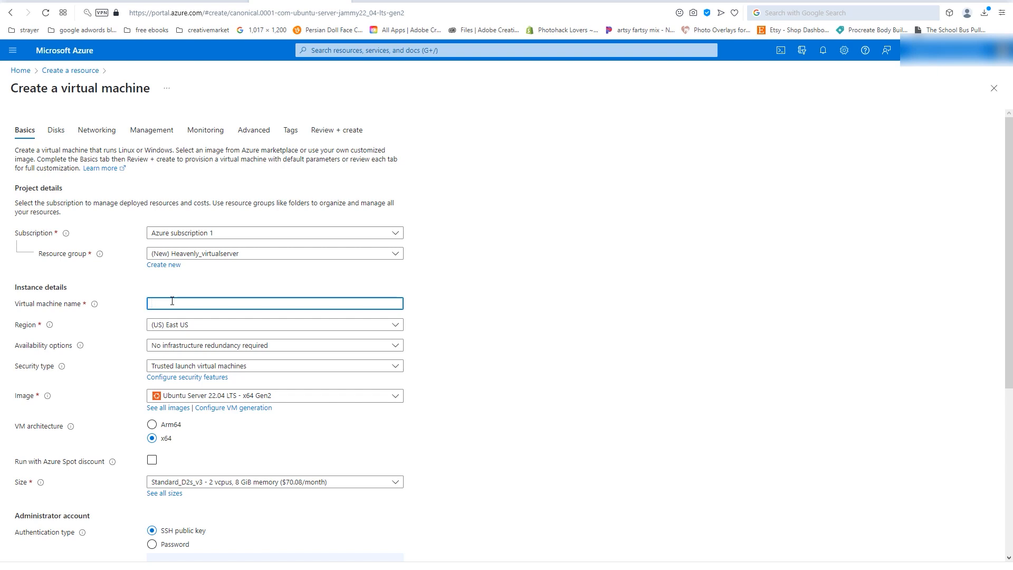
text(TestVM)
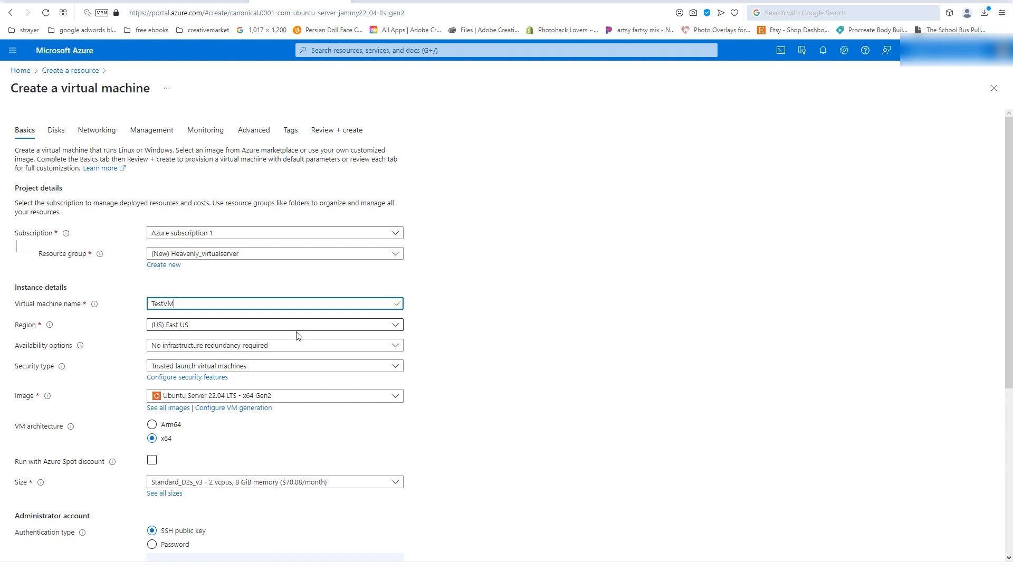
click(222, 347)
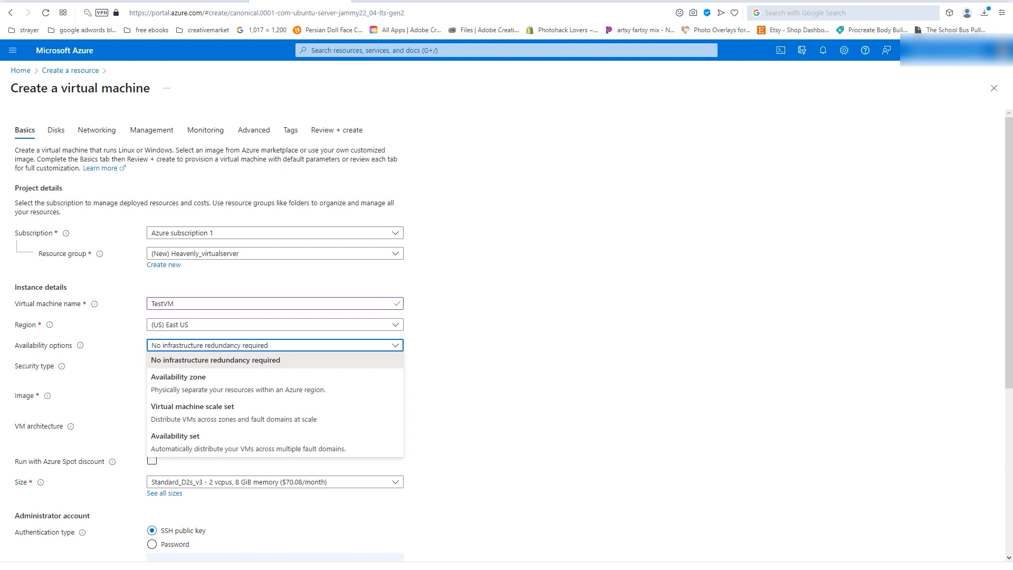
click(206, 363)
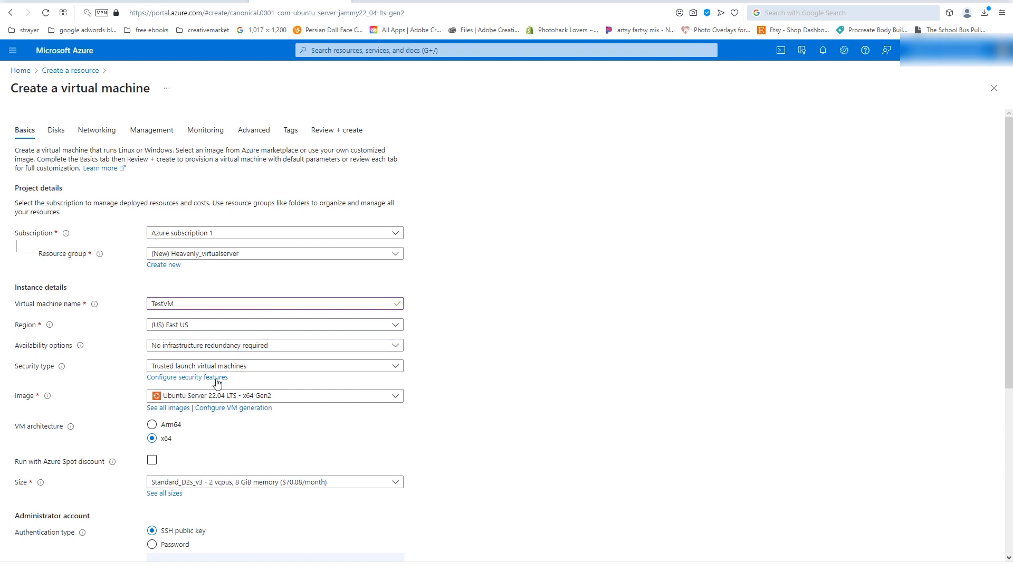
Step: Look through the available images without changing the selection, and set the security type to Standard
click(226, 397)
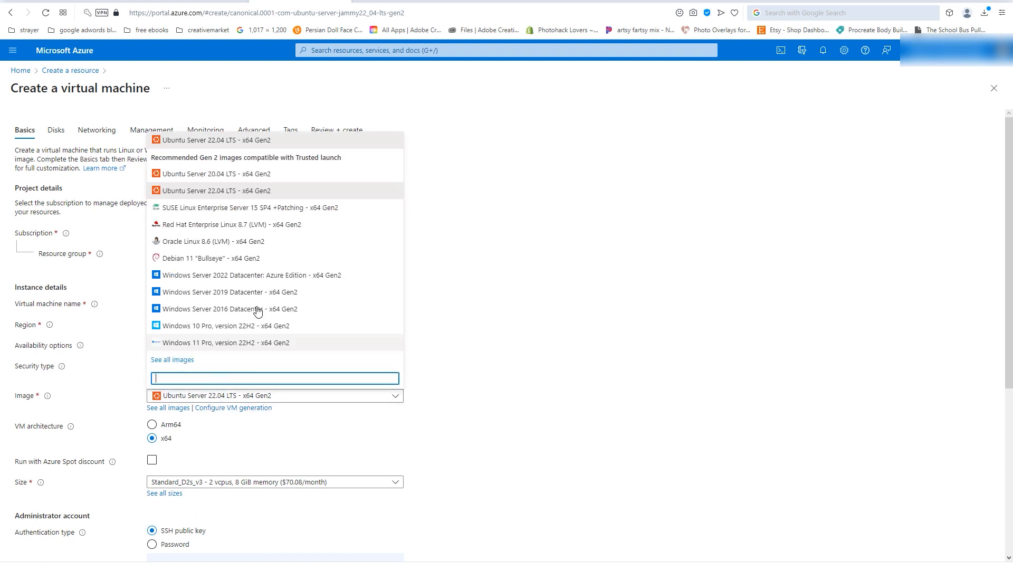
click(640, 416)
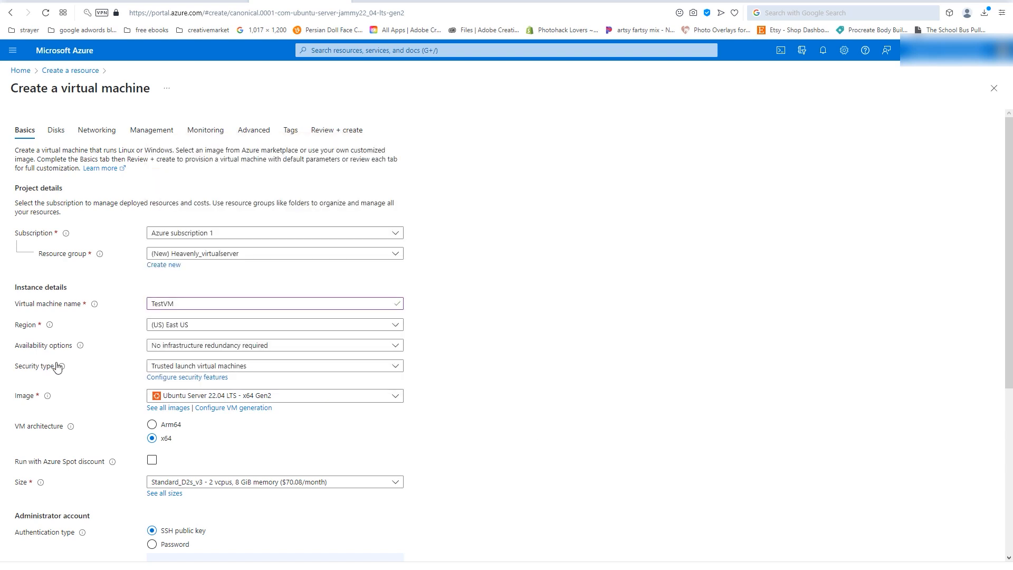
click(200, 371)
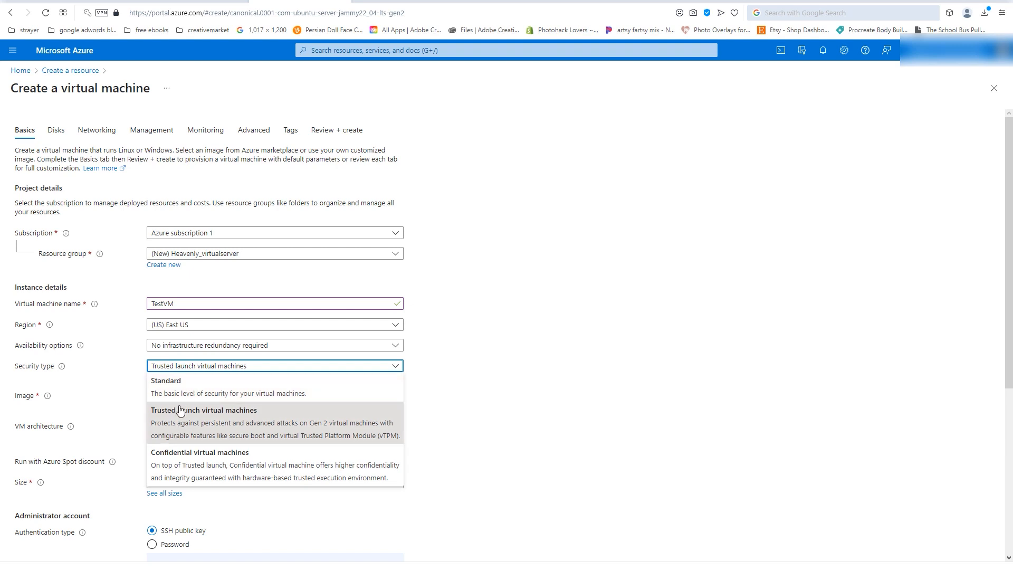
click(190, 384)
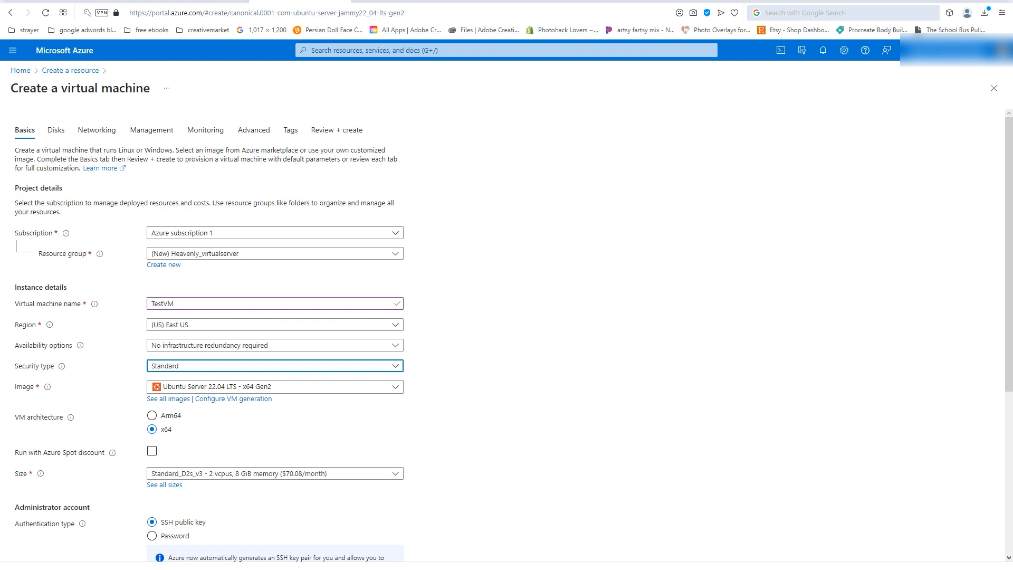
Step: Try the Arm64 VM architecture, and switch the virtual machine back to x64
scroll(507, 317, down, 3)
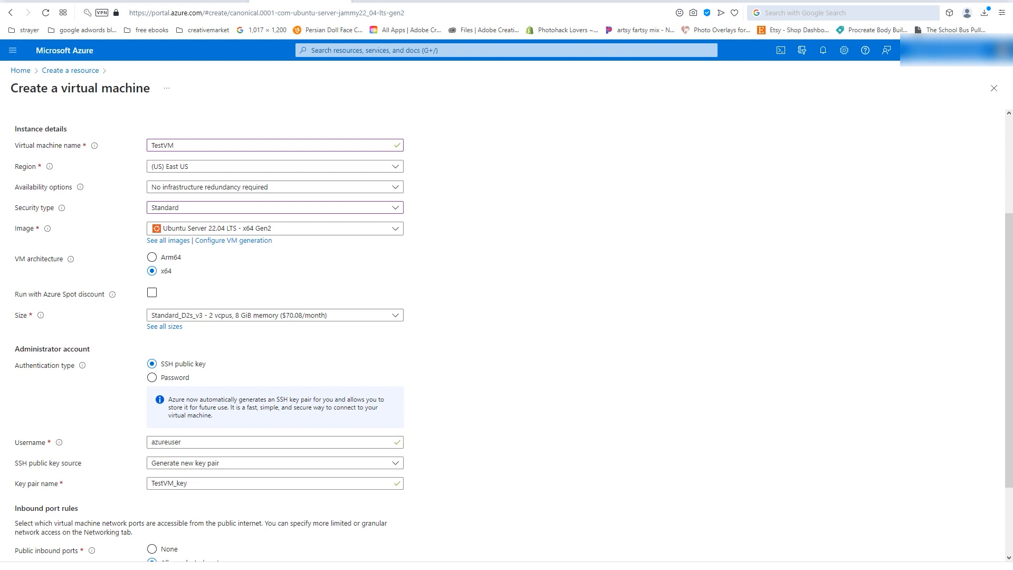
mouse_move(71, 259)
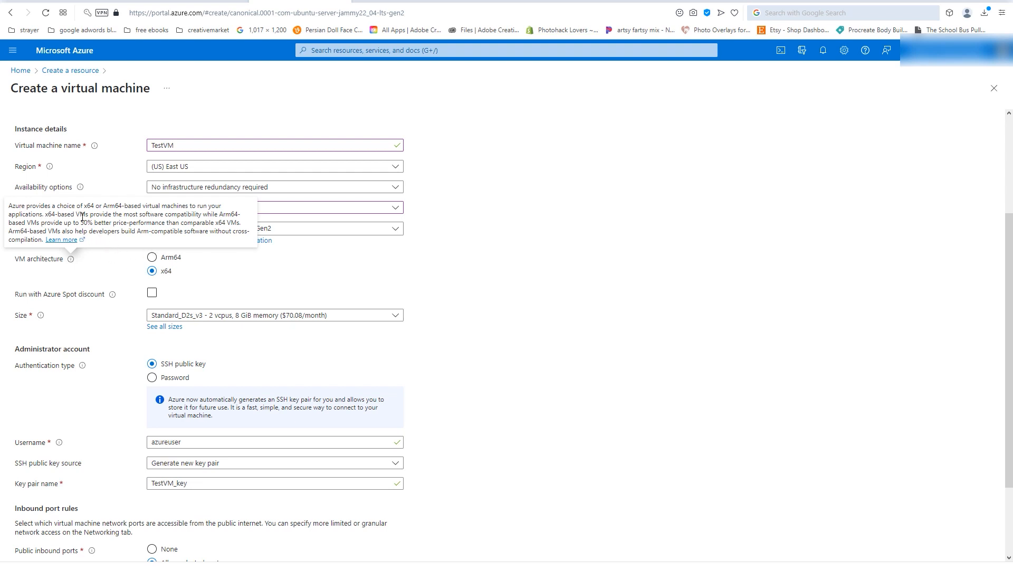
click(152, 257)
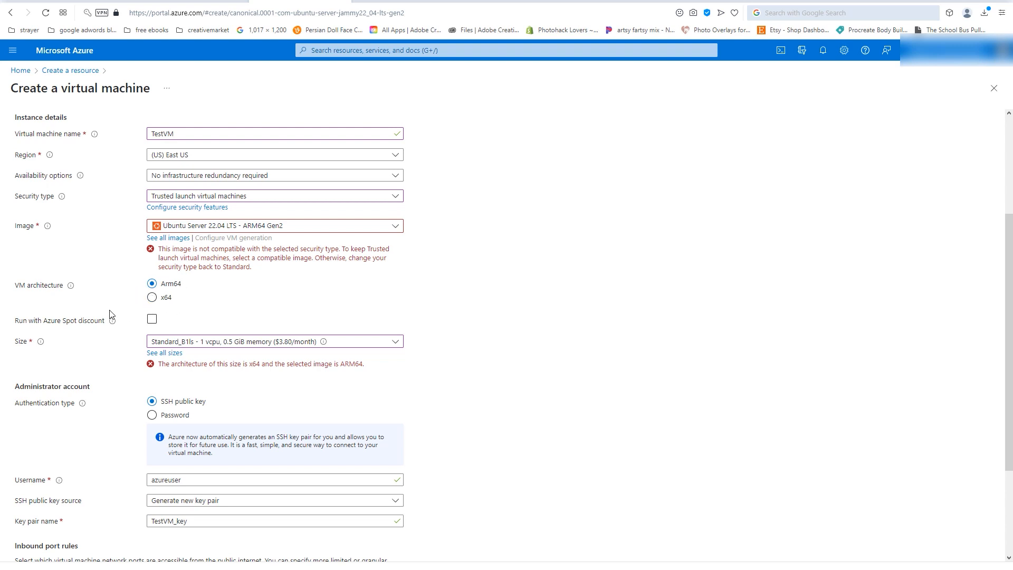
click(152, 297)
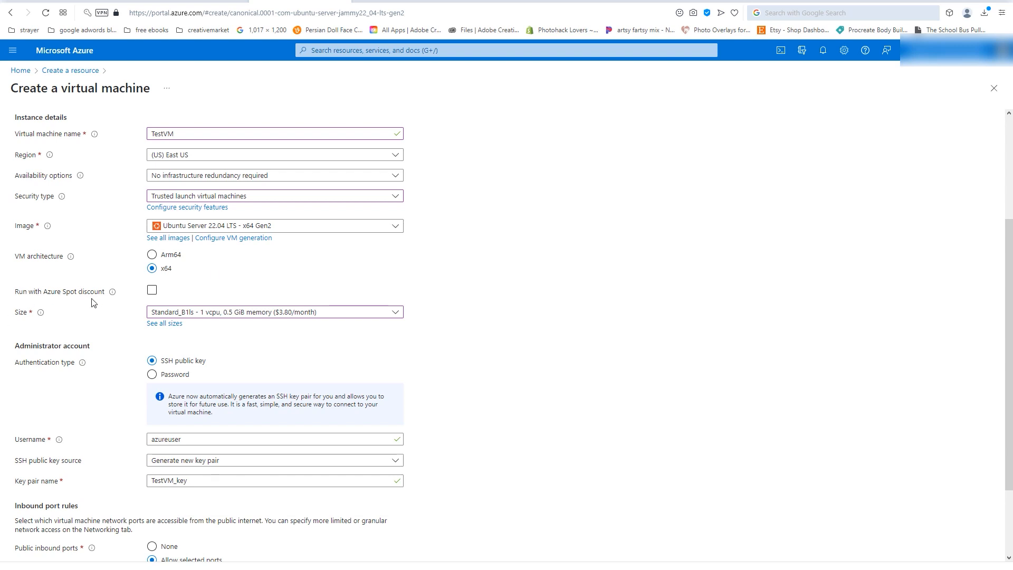
Step: Enable the Azure Spot discount for the virtual machine
mouse_move(113, 297)
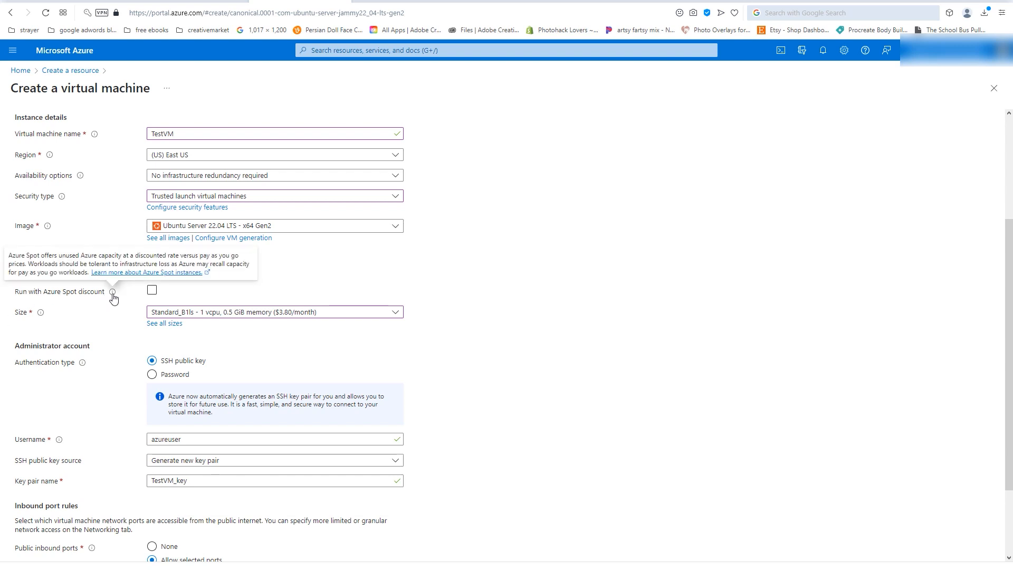
click(152, 290)
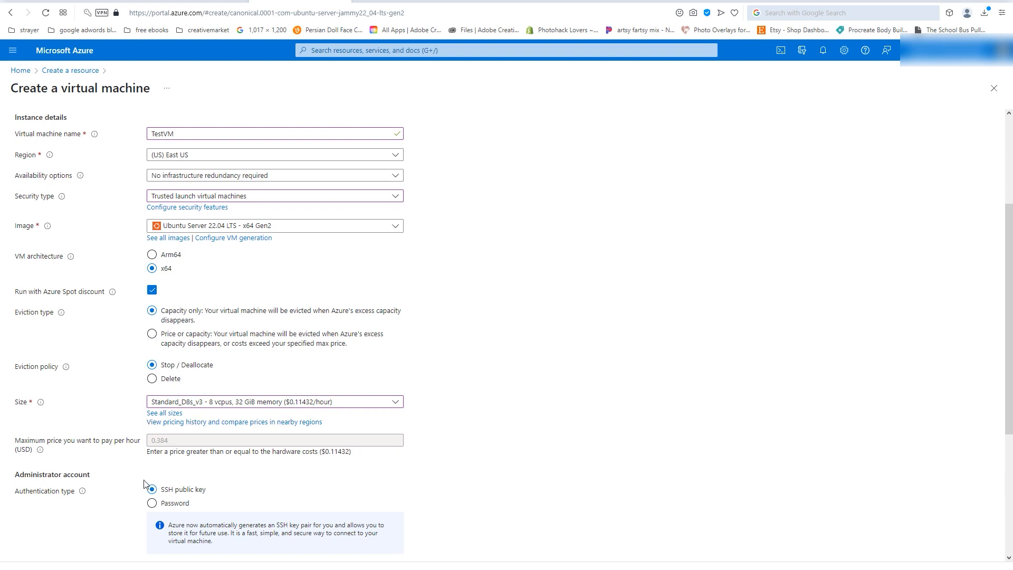
Step: Set the administrator username to heavenazure and keep Generate new key pair as the SSH public key source
scroll(144, 482, down, 3)
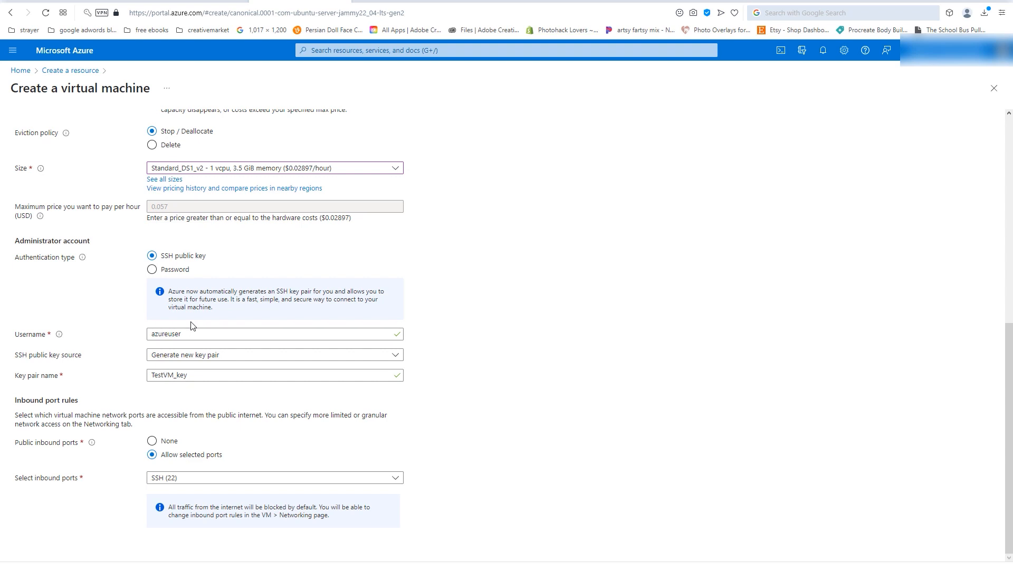
drag(184, 333, 117, 344)
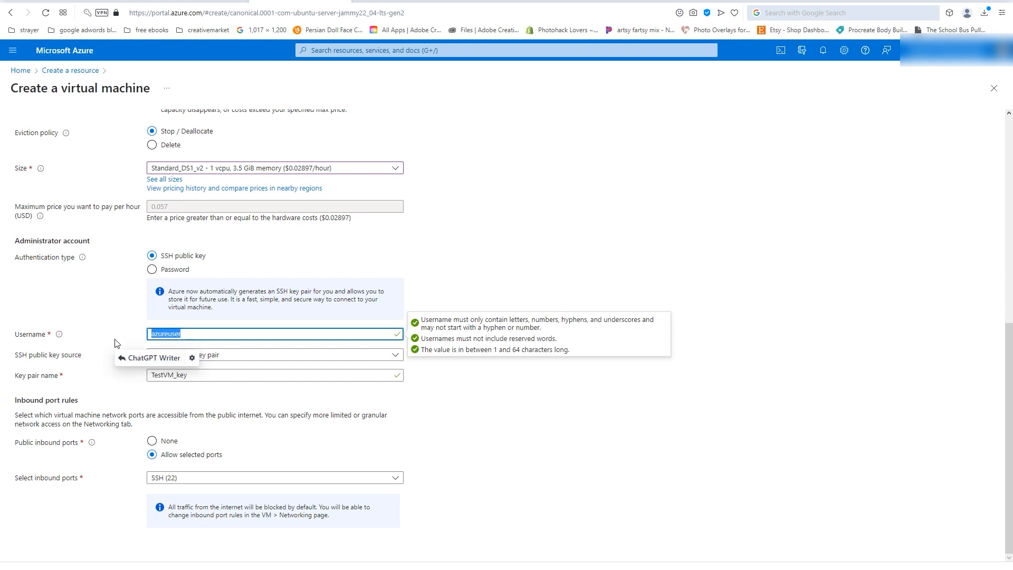
text(heaven)
key(Tab)
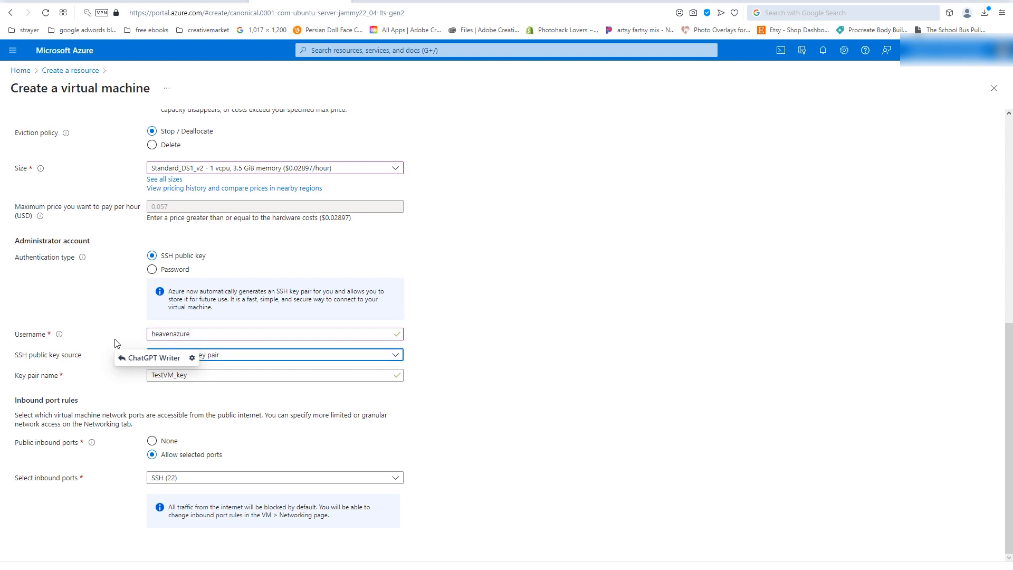
click(433, 337)
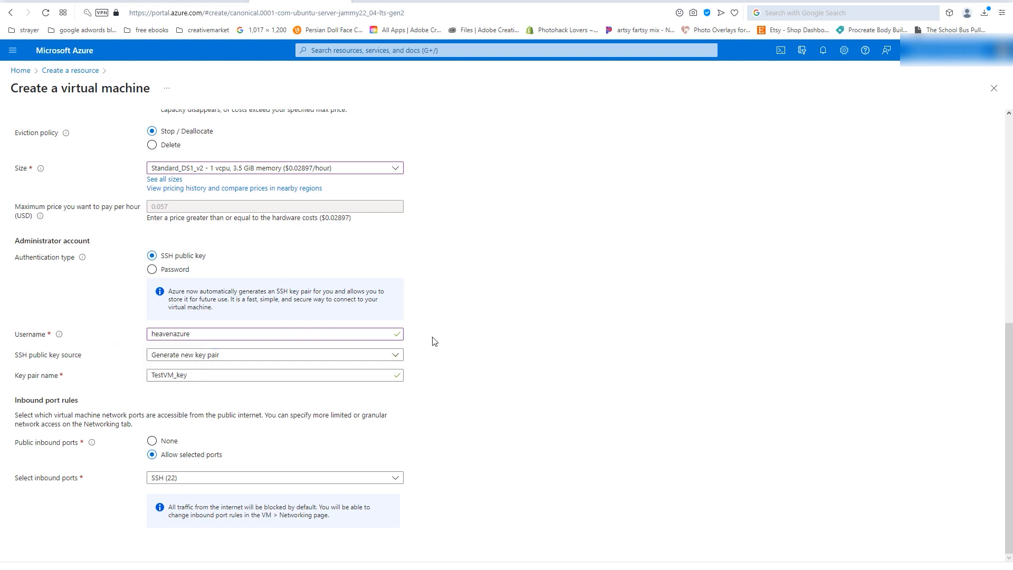
click(298, 359)
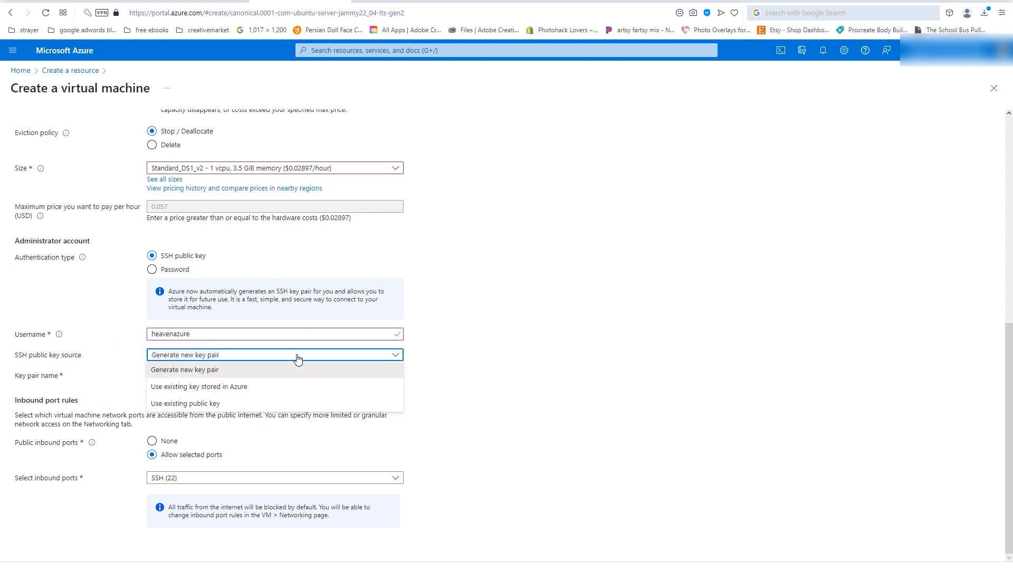
click(533, 358)
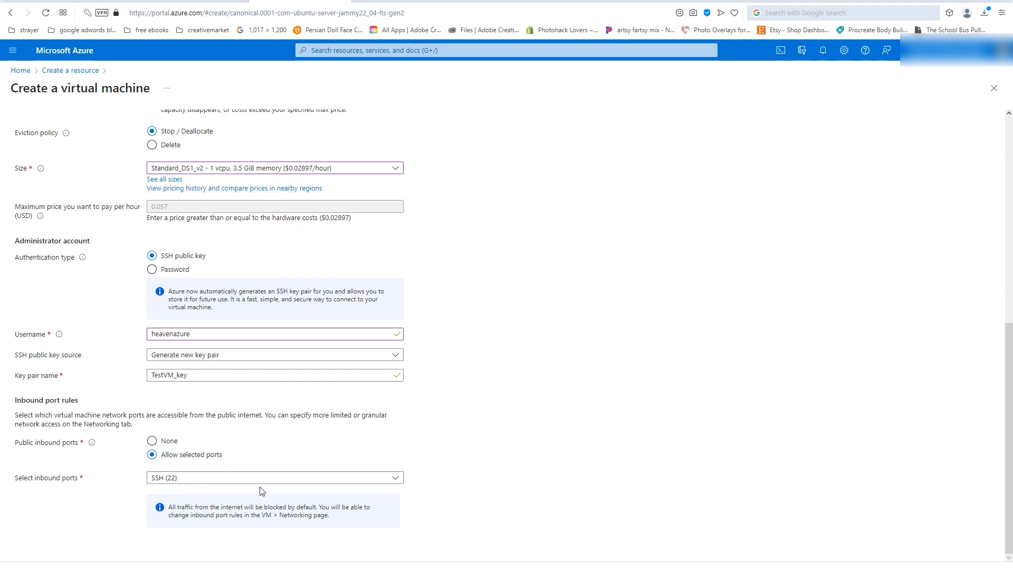
Step: Disable boot diagnostics in the virtual machine's monitoring options
scroll(133, 327, up, 6)
scroll(133, 326, up, 2)
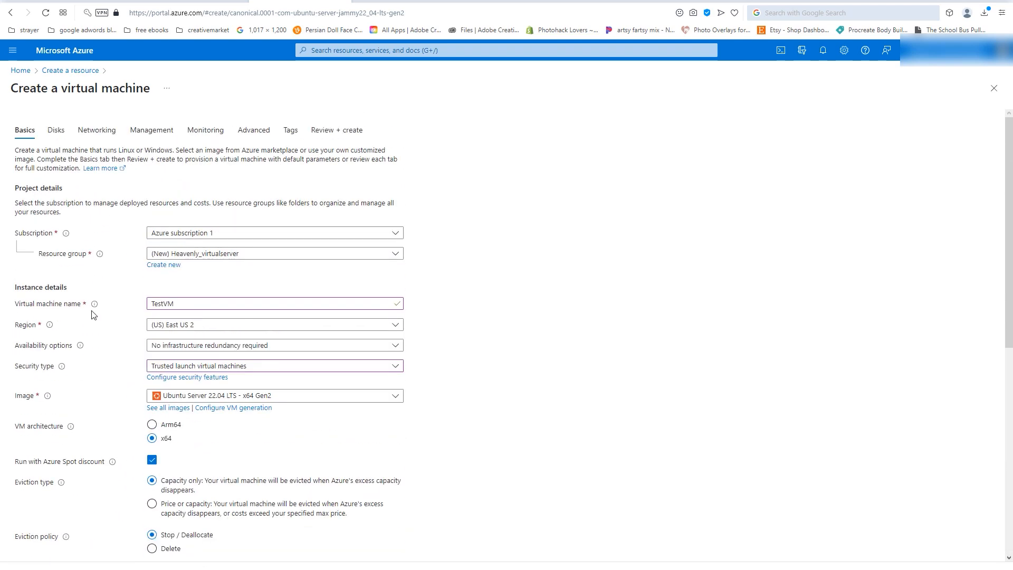
click(206, 130)
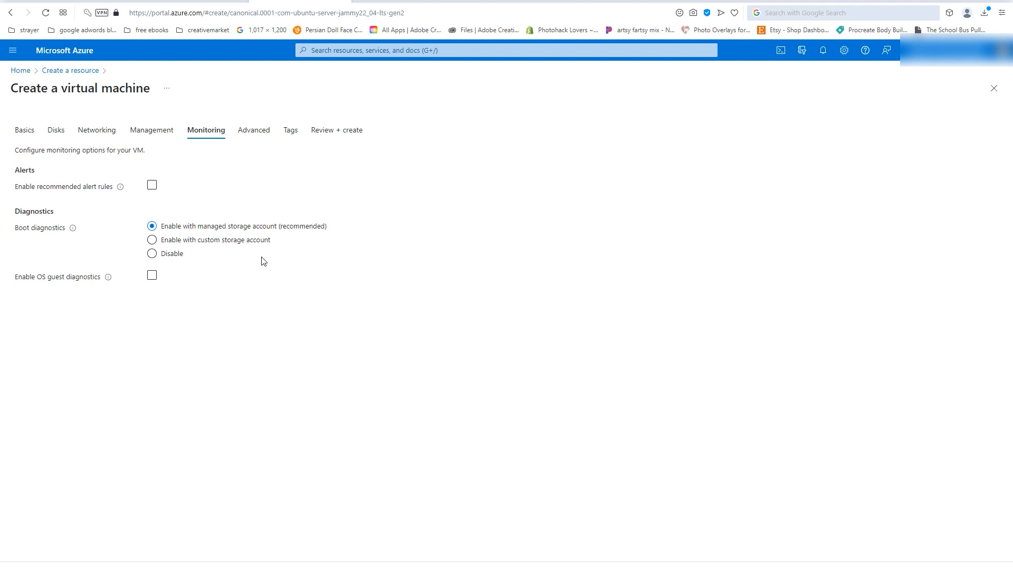
click(152, 254)
click(405, 536)
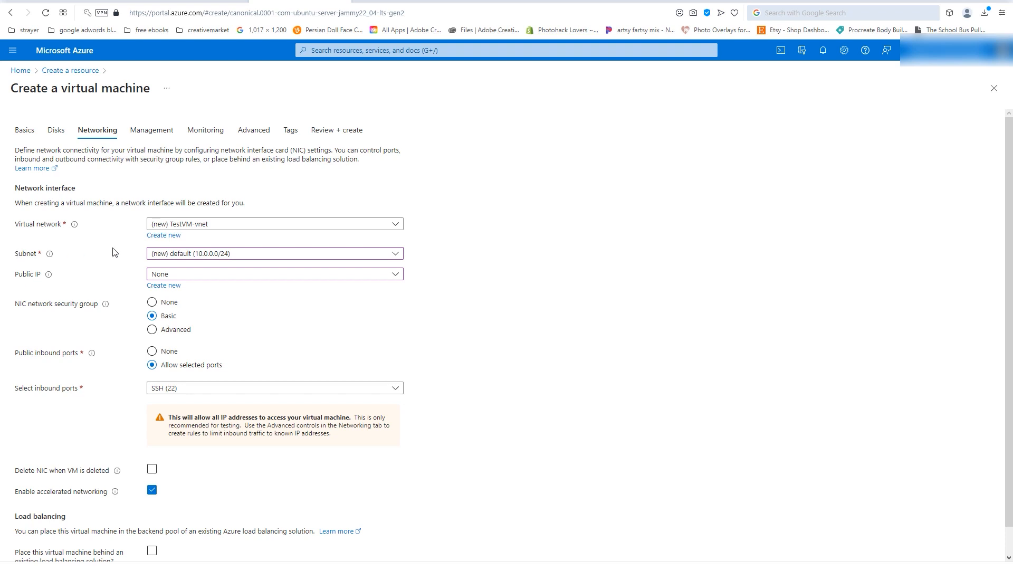
Step: Keep the default 10.0.0.0/24 subnet for the network interface, and validate and review the virtual machine's configuration summary
click(256, 257)
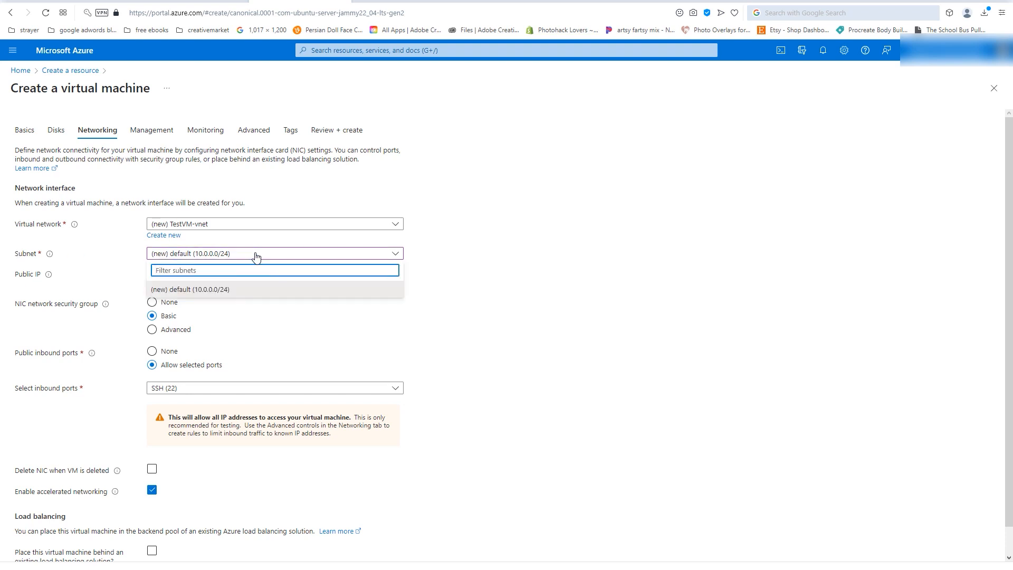
click(256, 258)
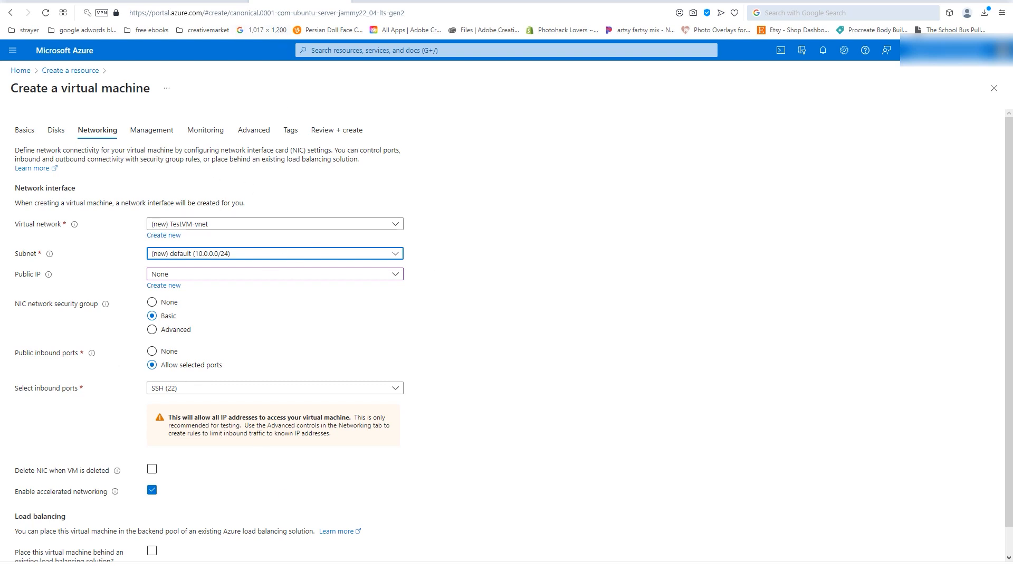
click(337, 130)
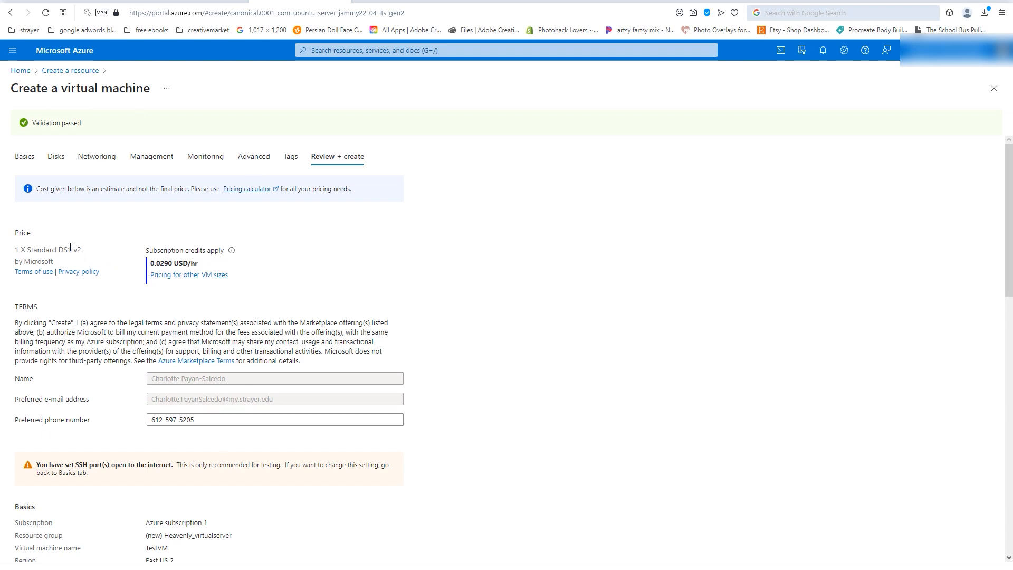
scroll(70, 247, down, 4)
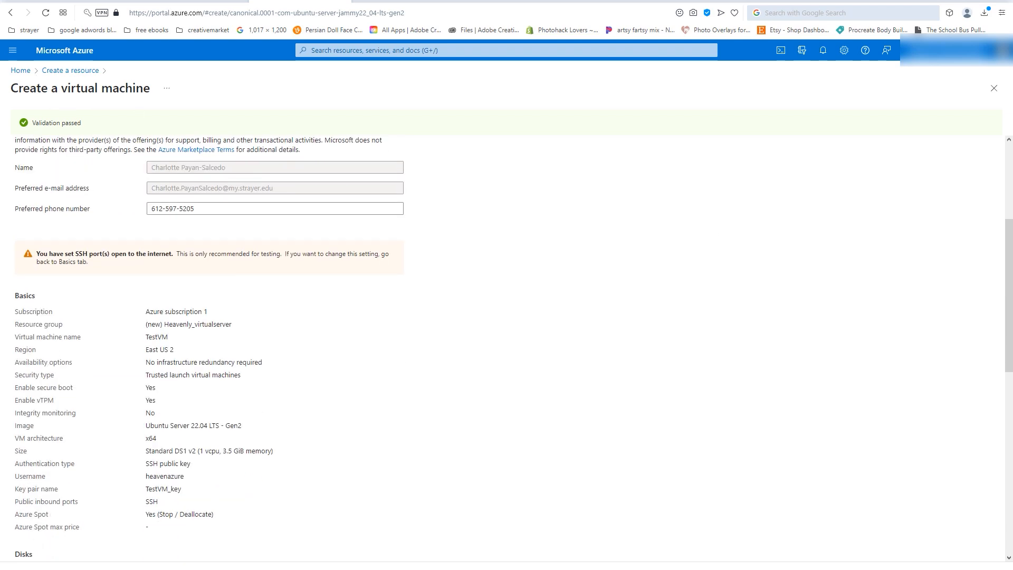